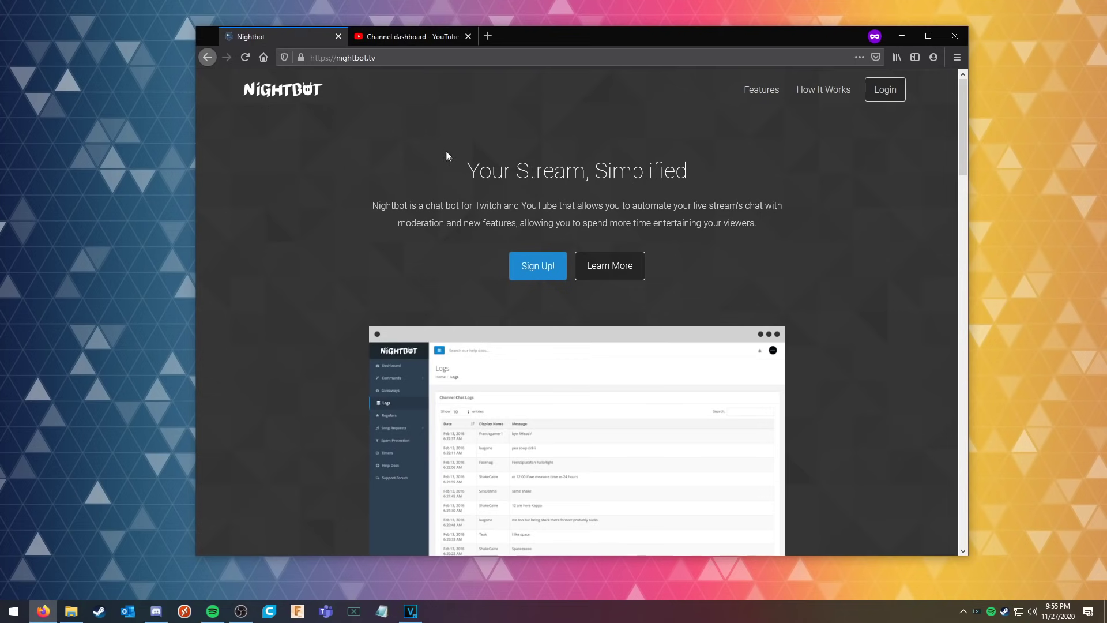
Sign up for Nightbot with YouTube, choosing the Google account and allowing access.
{"action": "left_click", "coordinate": [537, 266]}
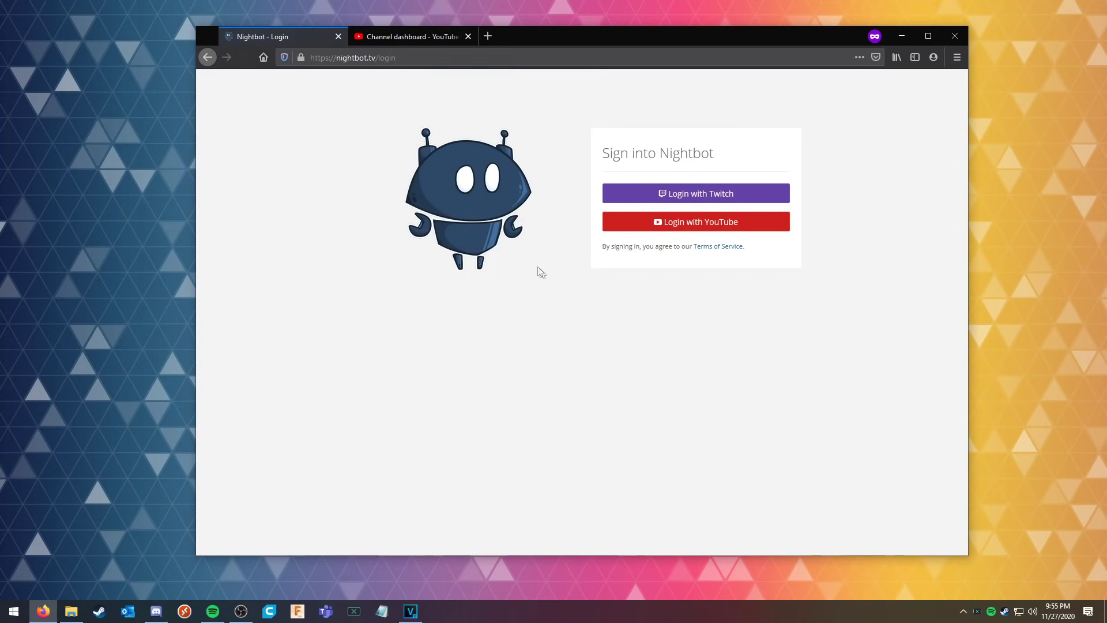
{"action": "left_click", "coordinate": [709, 223]}
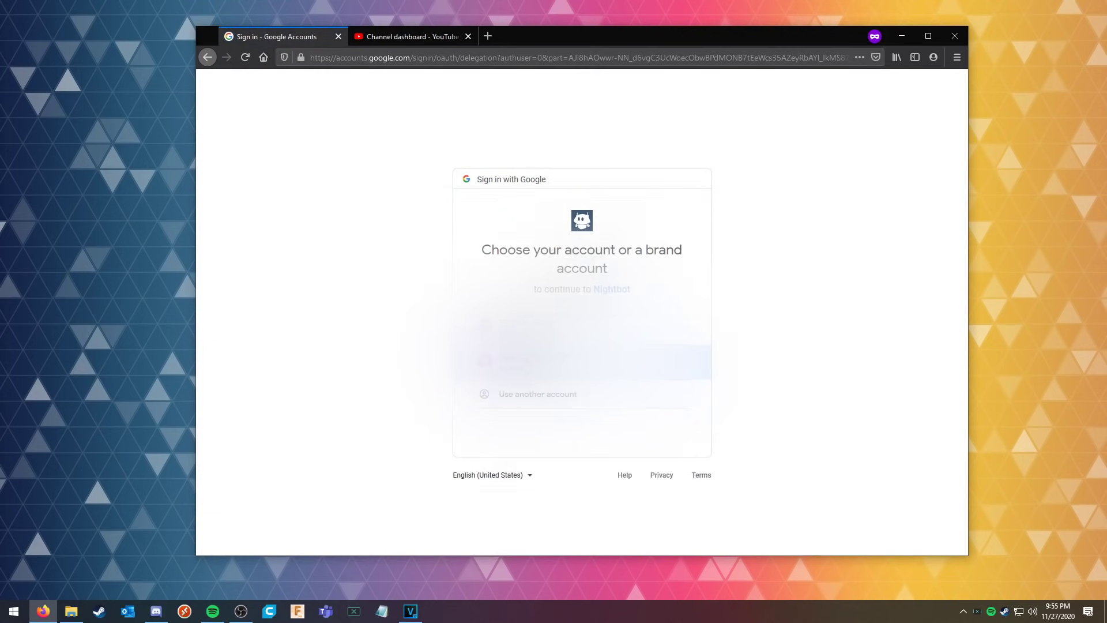
{"action": "left_click", "coordinate": [559, 369]}
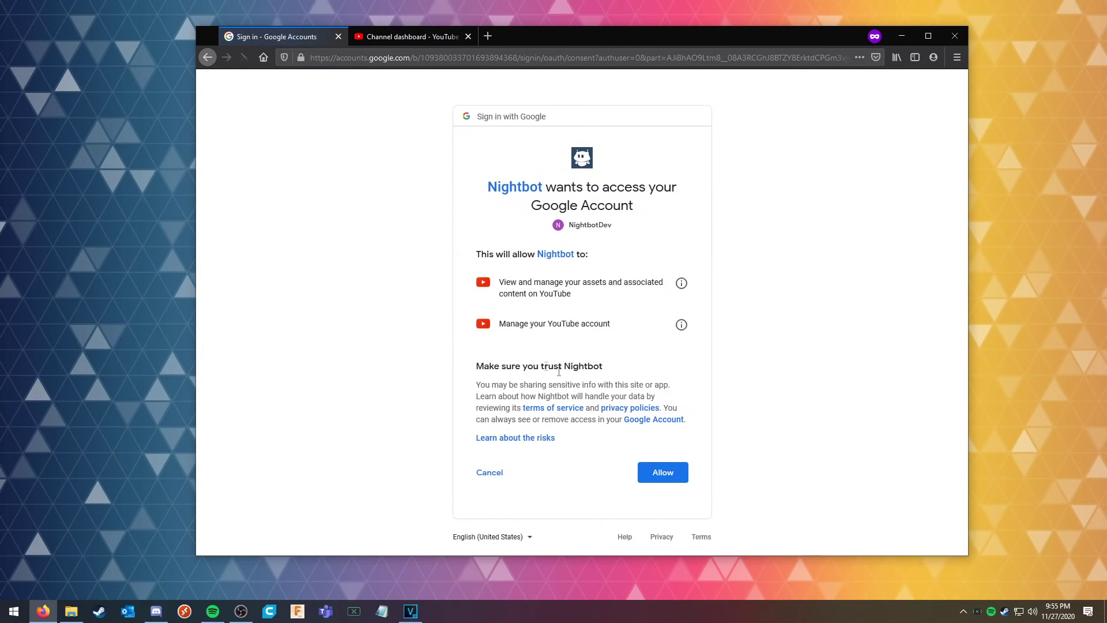
{"action": "left_click", "coordinate": [662, 471]}
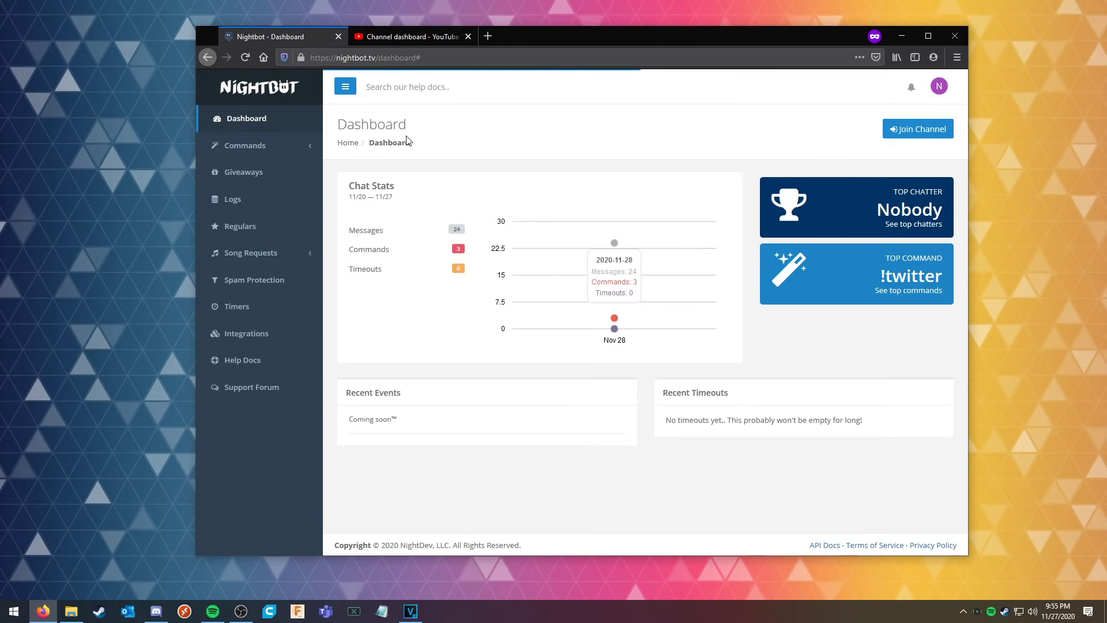
Have Nightbot join the channel and open YouTube's Community Settings in a new tab.
{"action": "left_click", "coordinate": [915, 131]}
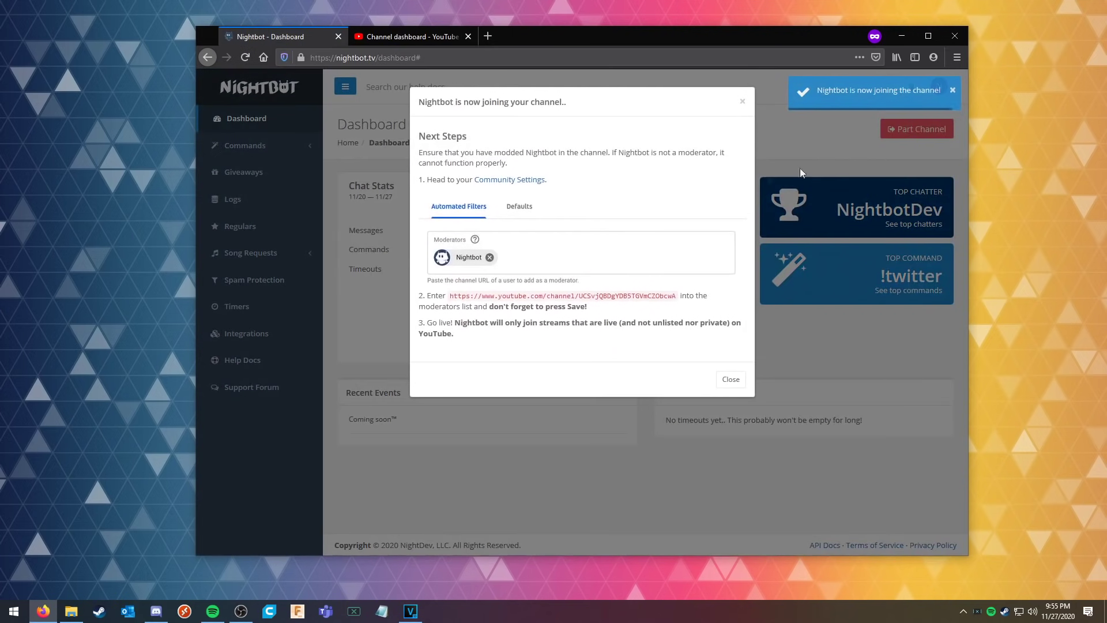
{"action": "right_click", "coordinate": [519, 185]}
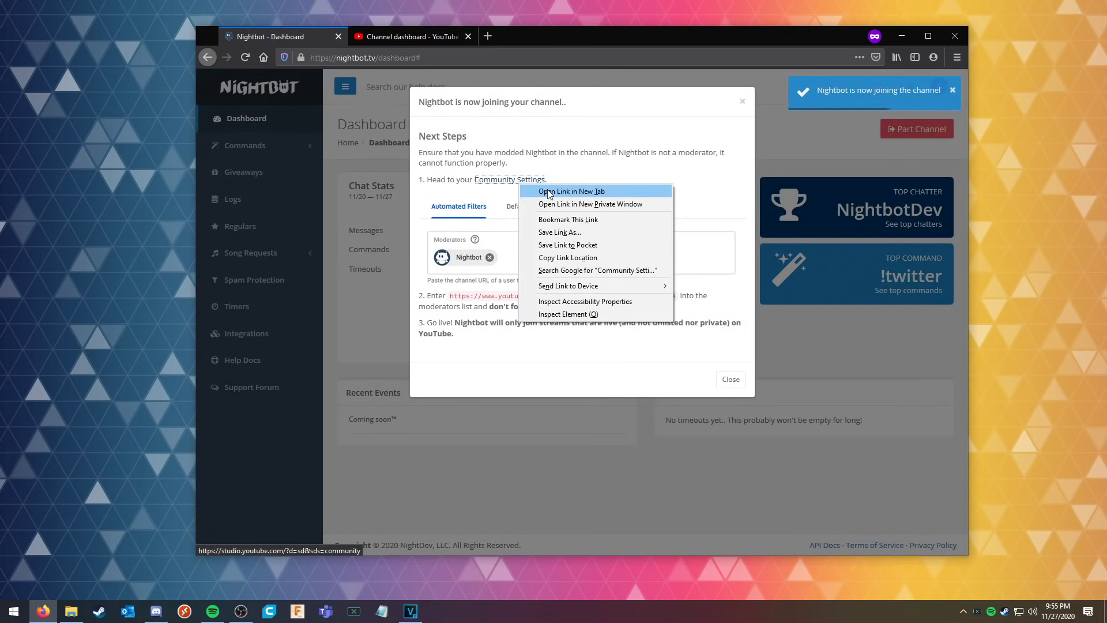
{"action": "left_click", "coordinate": [548, 192]}
{"action": "left_click", "coordinate": [407, 36]}
{"action": "left_click", "coordinate": [270, 36]}
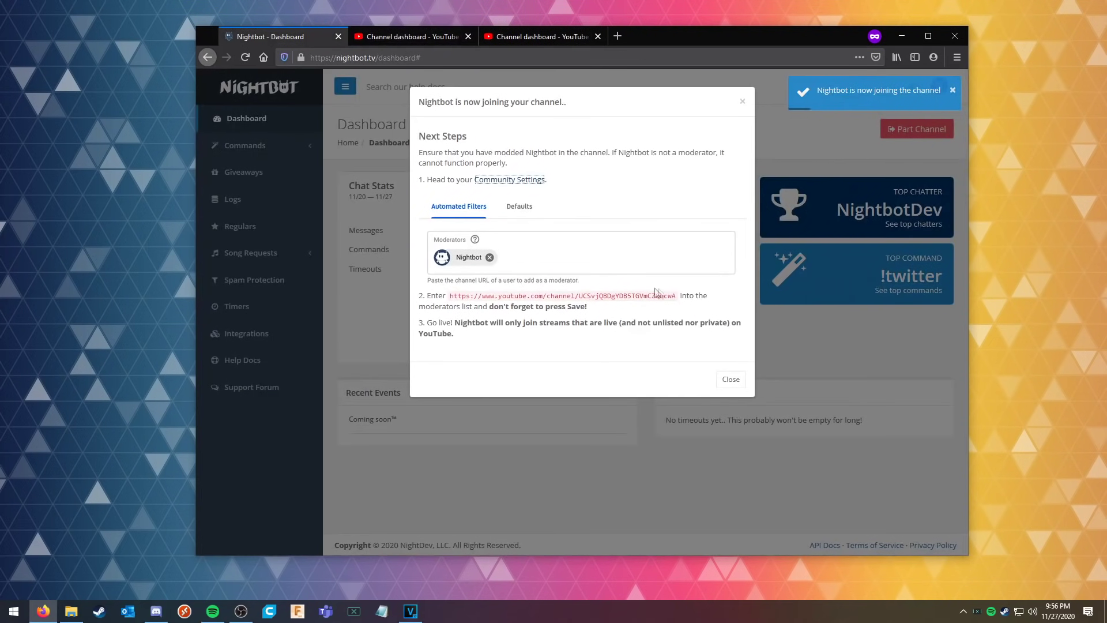
{"action": "left_click_drag", "start_coordinate": [677, 295], "coordinate": [450, 299]}
{"action": "key", "text": "ctrl+c"}
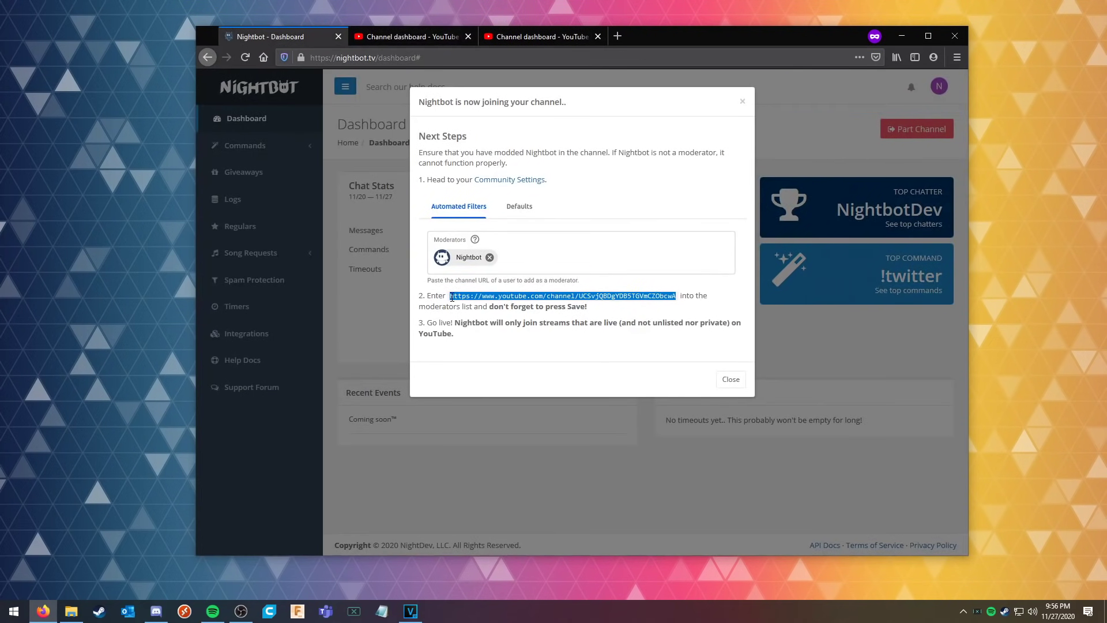
{"action": "left_click", "coordinate": [452, 296]}
{"action": "left_click", "coordinate": [407, 32]}
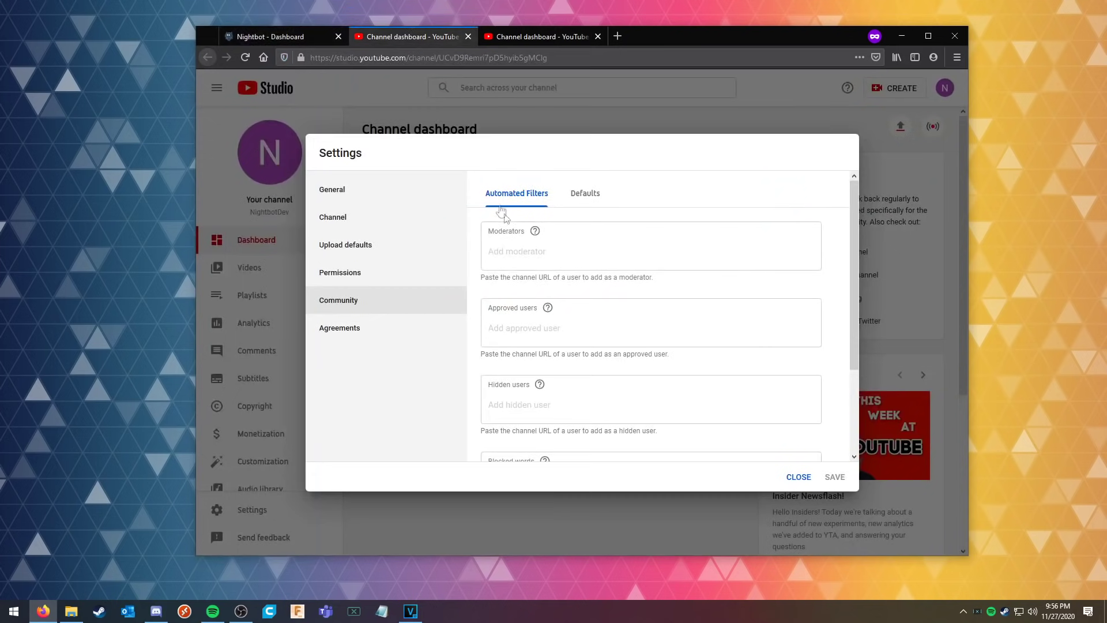
{"action": "right_click", "coordinate": [510, 255]}
{"action": "left_click", "coordinate": [532, 305]}
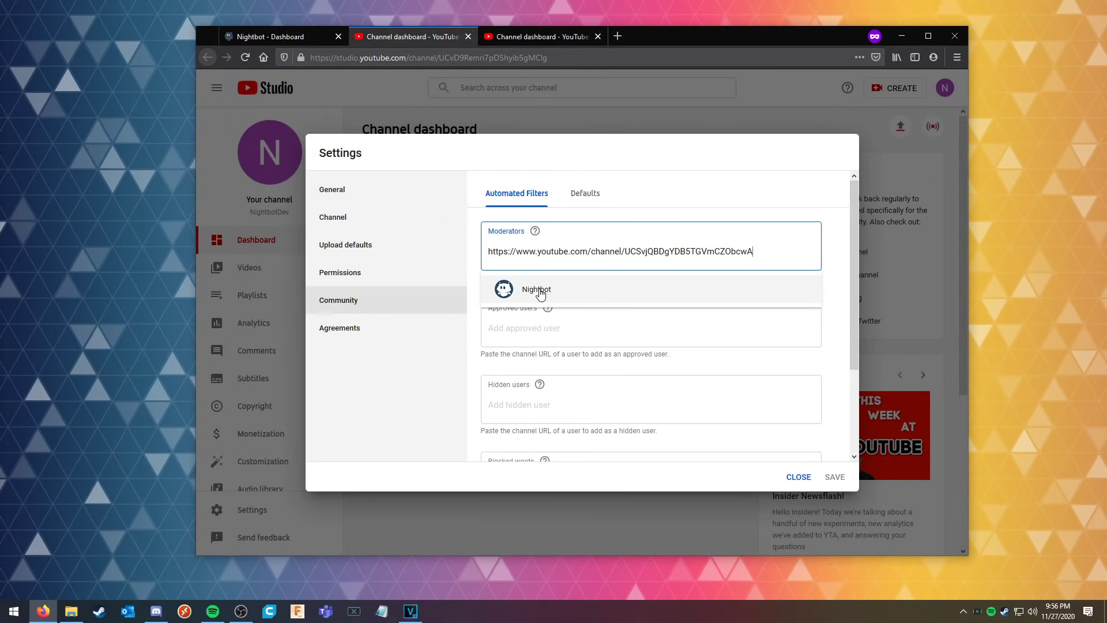
{"action": "left_click", "coordinate": [541, 297]}
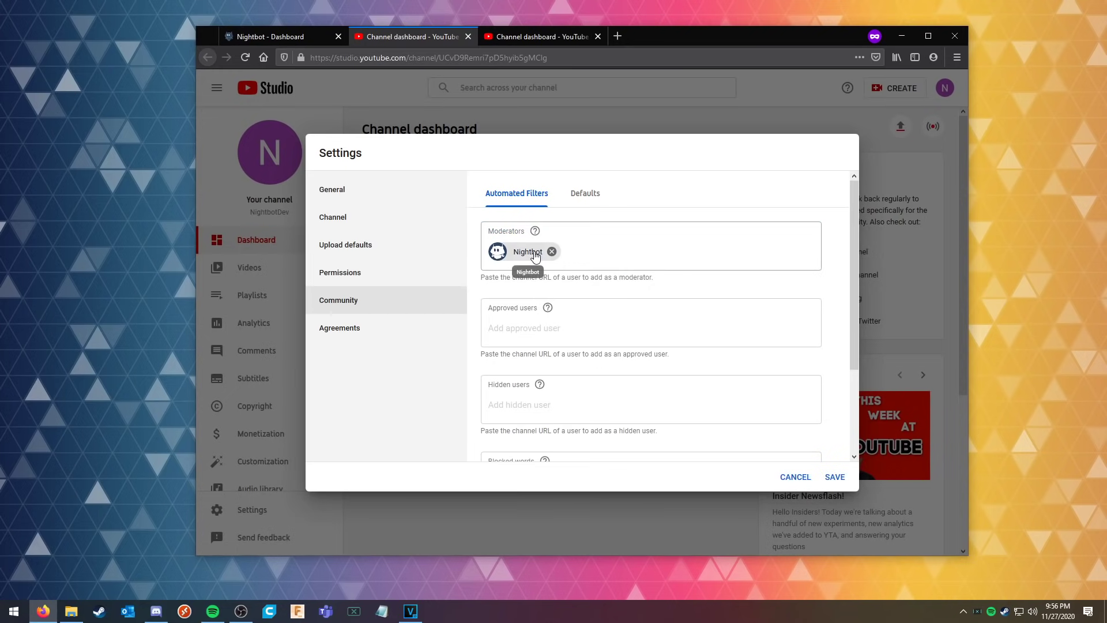
{"action": "left_click", "coordinate": [835, 477]}
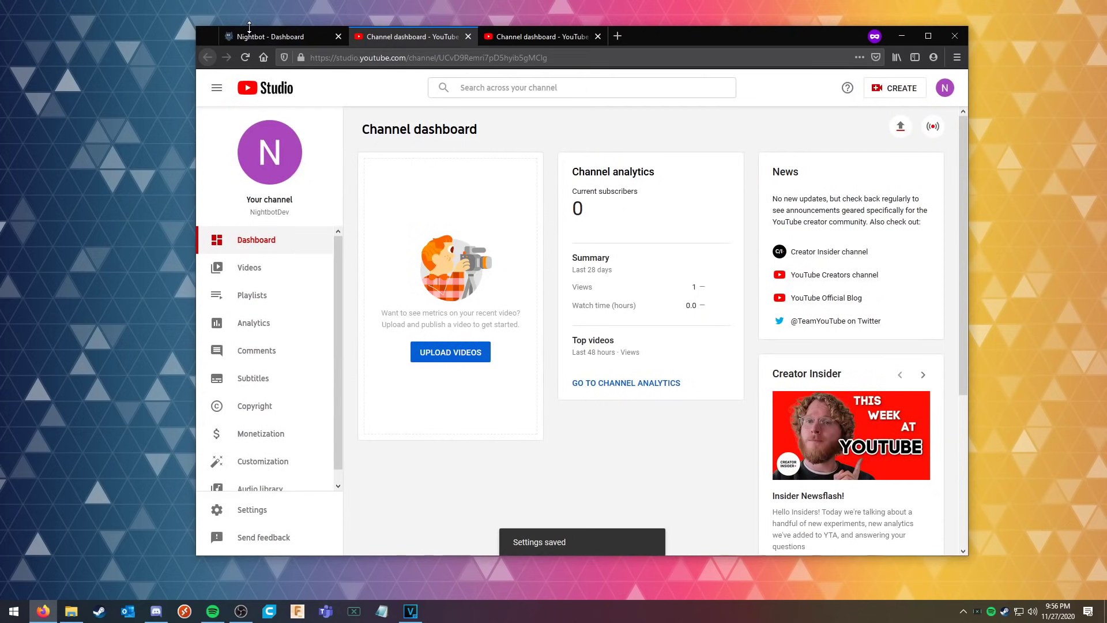
Close the extra YouTube tab and play the live stream preview.
{"action": "left_click", "coordinate": [250, 32]}
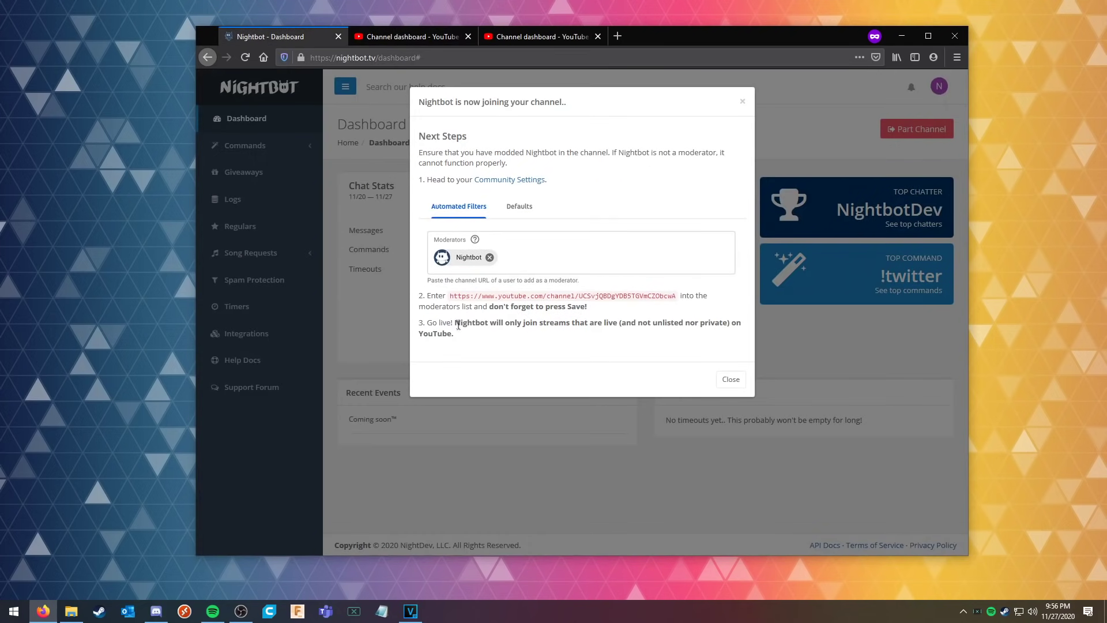
{"action": "left_click", "coordinate": [507, 41]}
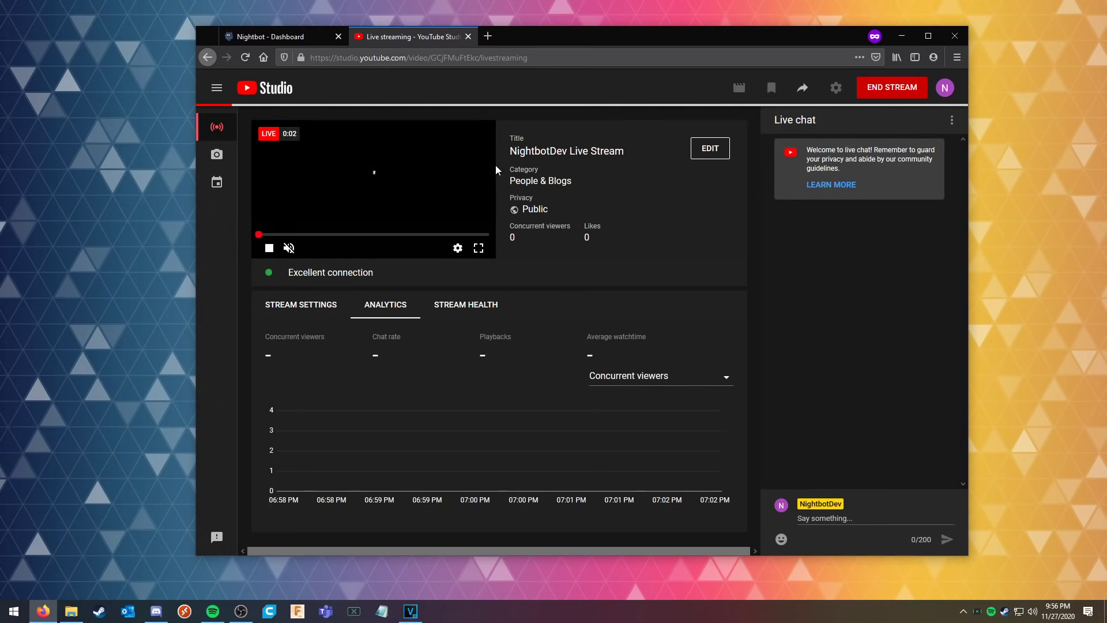
{"action": "left_click", "coordinate": [268, 248]}
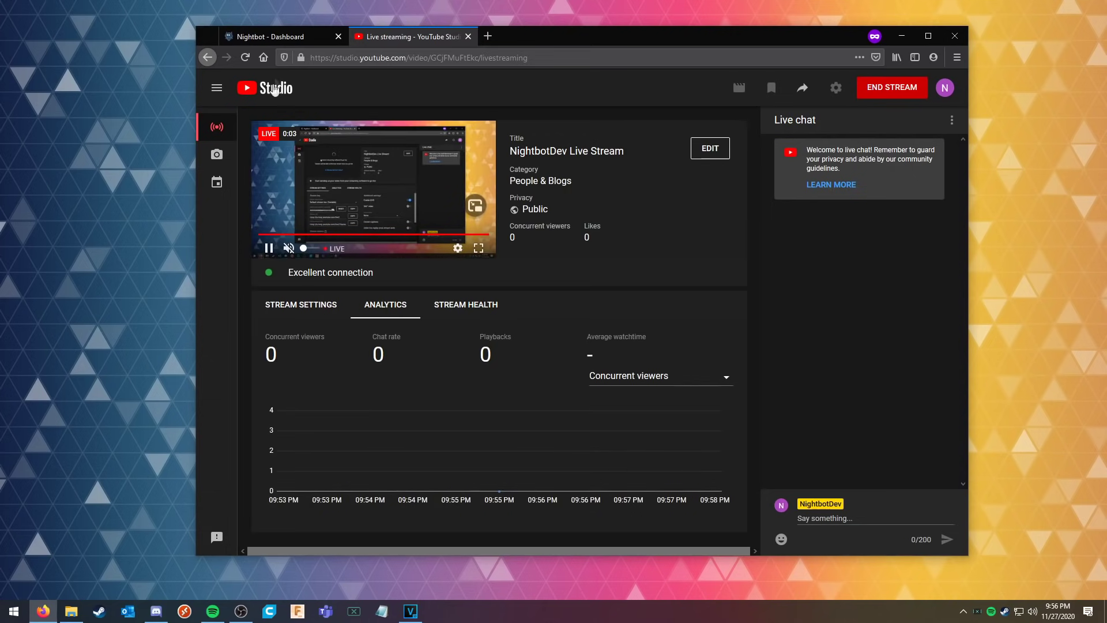
Dismiss the channel-joining instructions and open Nightbot's Custom Commands page.
{"action": "left_click", "coordinate": [276, 35]}
{"action": "left_click", "coordinate": [729, 379]}
{"action": "left_click", "coordinate": [245, 145]}
{"action": "left_click", "coordinate": [242, 167]}
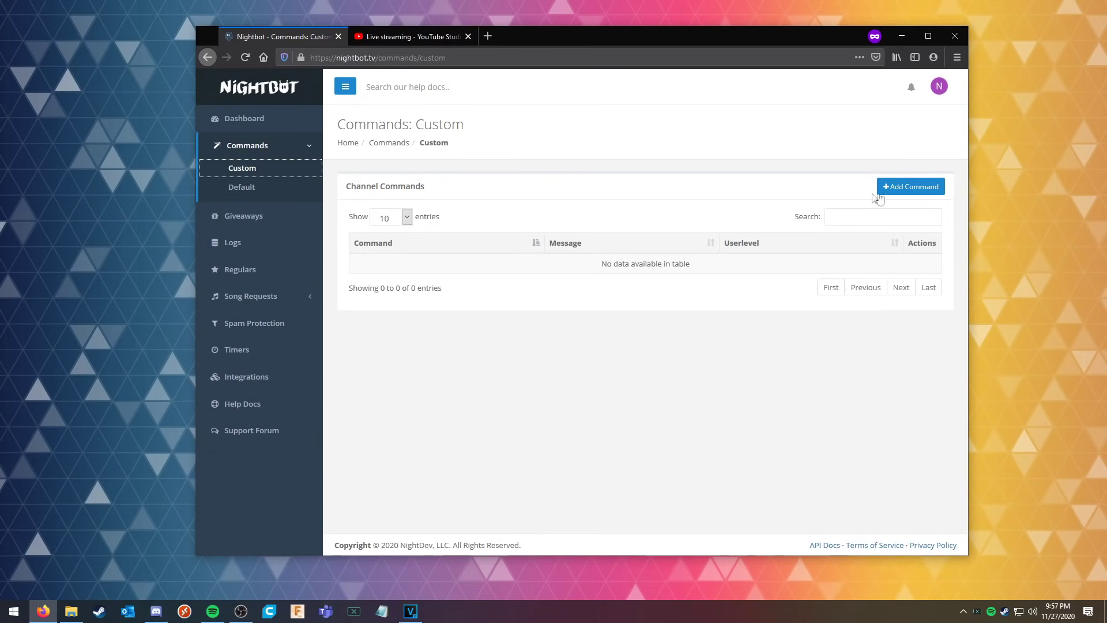
Add a custom command named !discord whose message is the discord.gg invite URL.
{"action": "left_click", "coordinate": [899, 188]}
{"action": "left_click", "coordinate": [521, 140]}
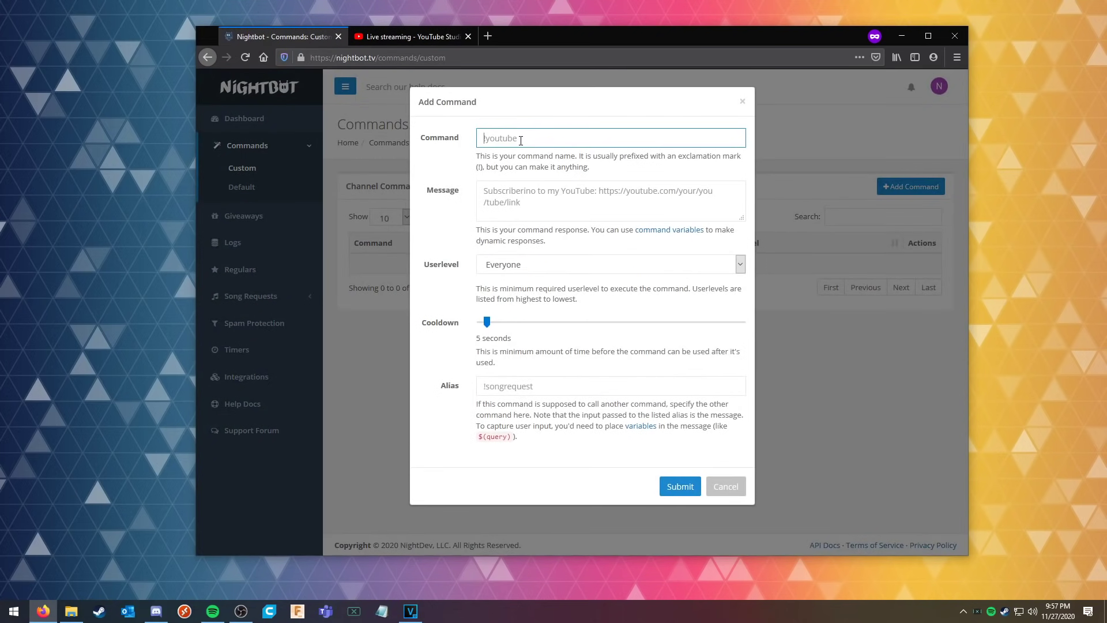
{"action": "type", "text": "!discord"}
{"action": "left_click", "coordinate": [549, 206]}
{"action": "type", "text": "http://discord.gg/nightdev"}
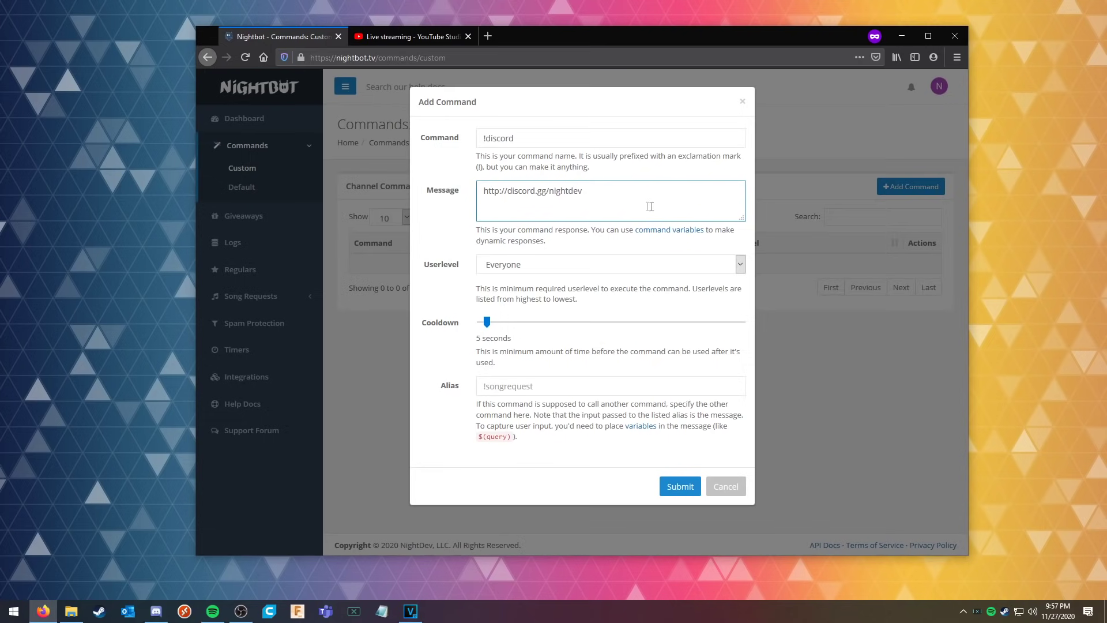
{"action": "left_click_drag", "start_coordinate": [650, 207], "coordinate": [465, 201]}
Test the discord.gg/nightdev invite in a private tab, confirming it launches the Discord app.
{"action": "key", "text": "ctrl+c"}
{"action": "key", "text": "ctrl+t"}
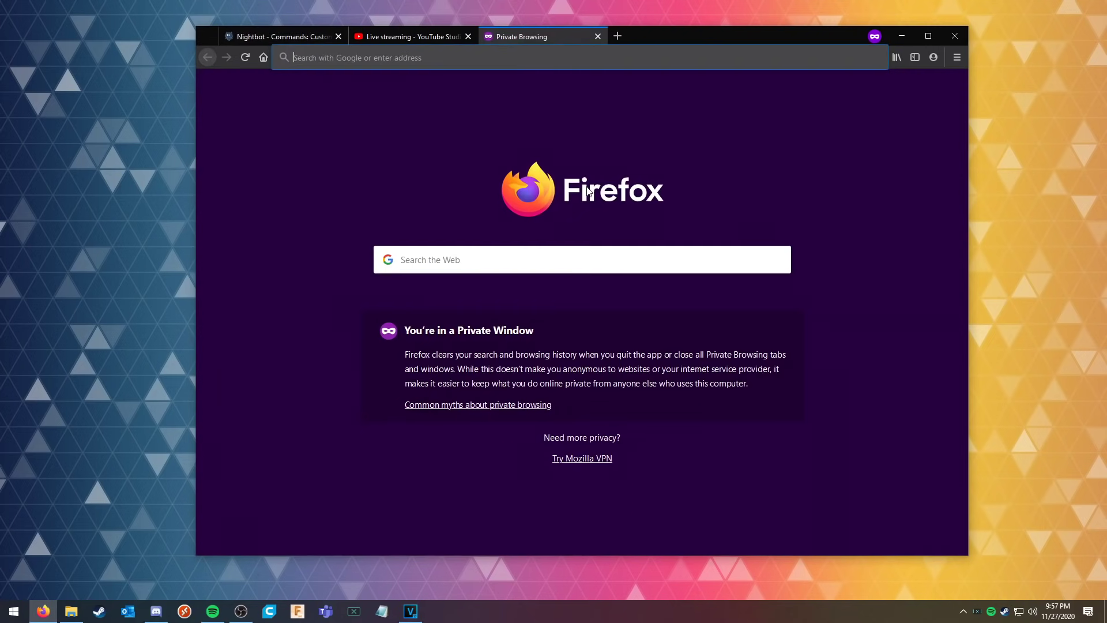
{"action": "key", "text": "ctrl+v"}
{"action": "key", "text": "Return"}
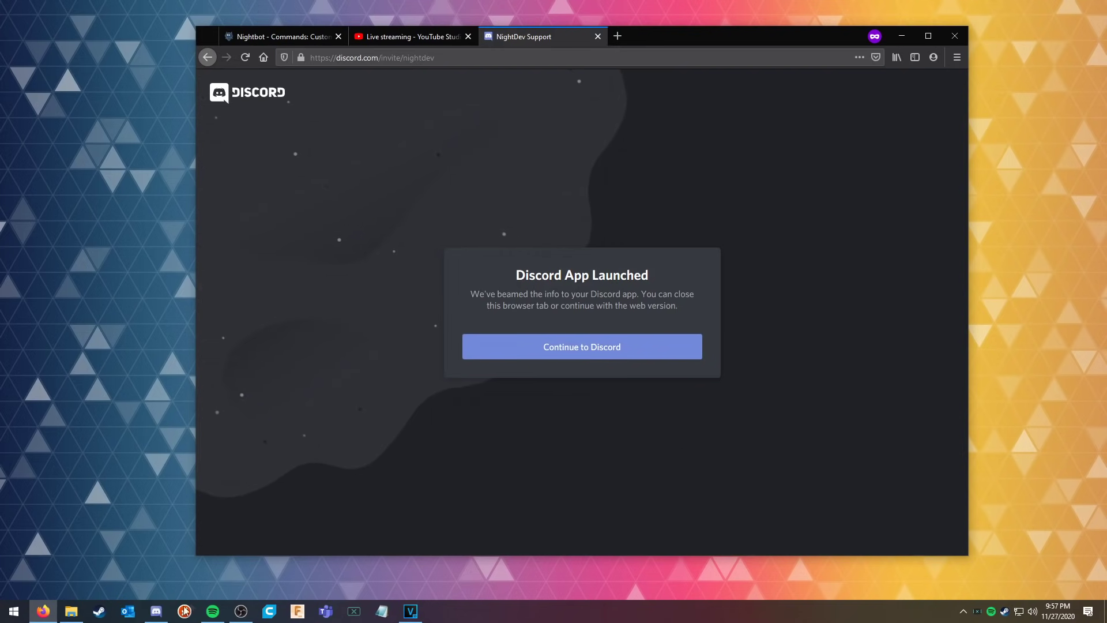
{"action": "left_click", "coordinate": [156, 611]}
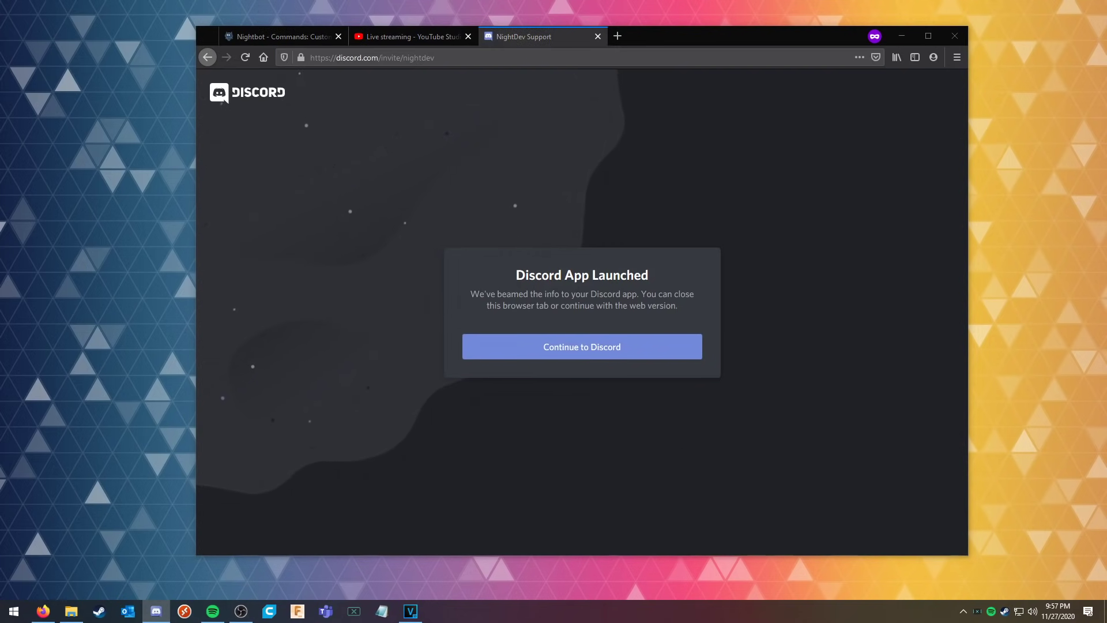
{"action": "left_click", "coordinate": [558, 217]}
Submit the !discord command with userlevel Everyone and a 5-second cooldown.
{"action": "key", "text": "ctrl+w"}
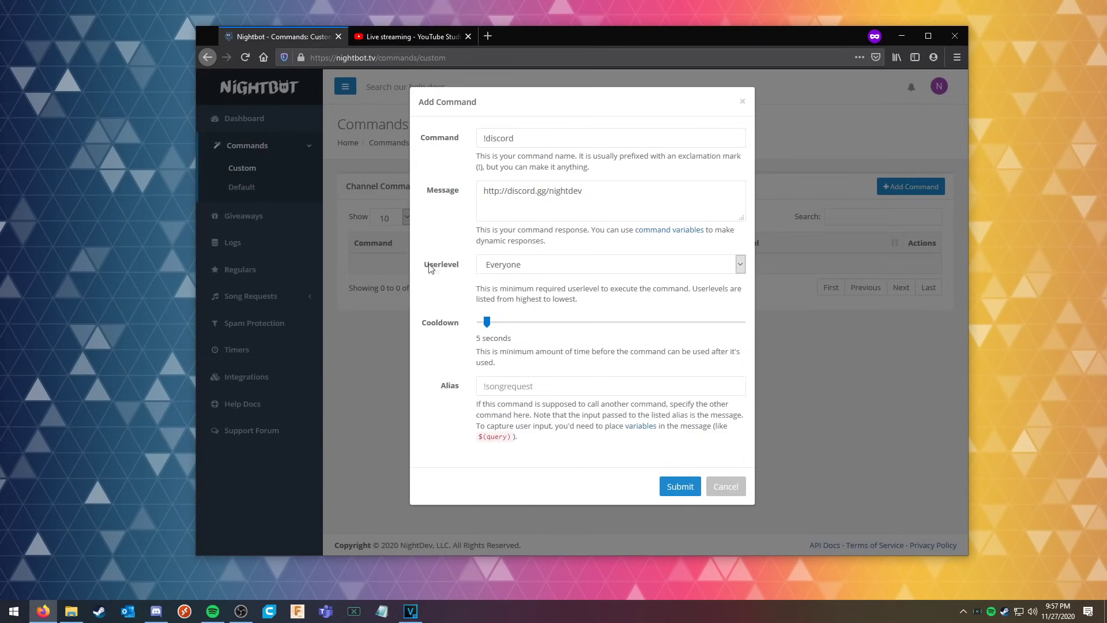
{"action": "left_click", "coordinate": [516, 266]}
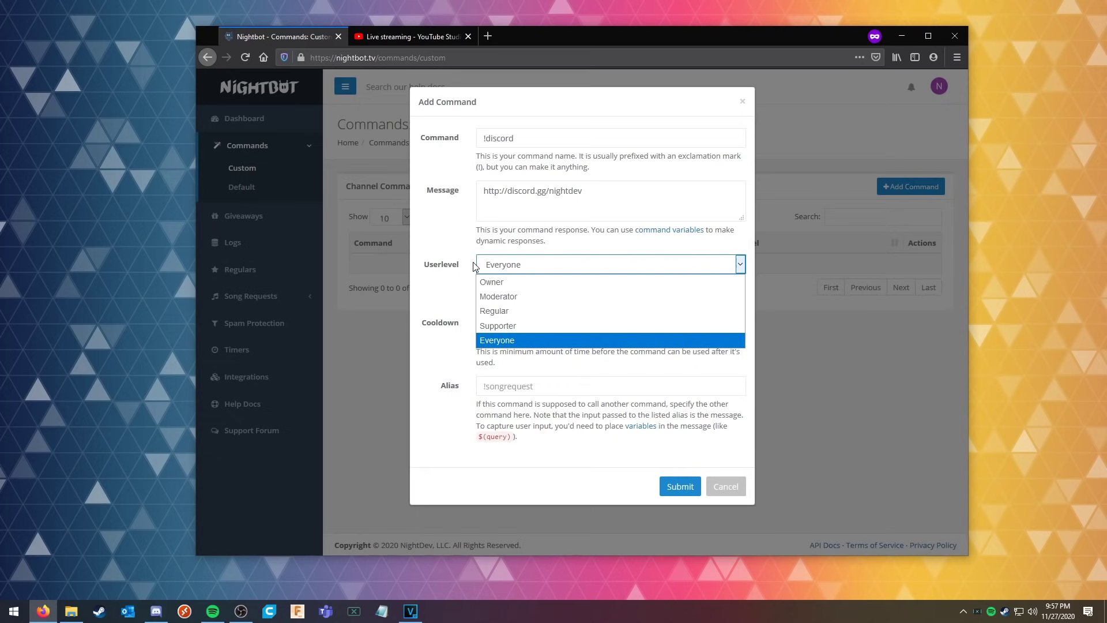
{"action": "left_click", "coordinate": [507, 345]}
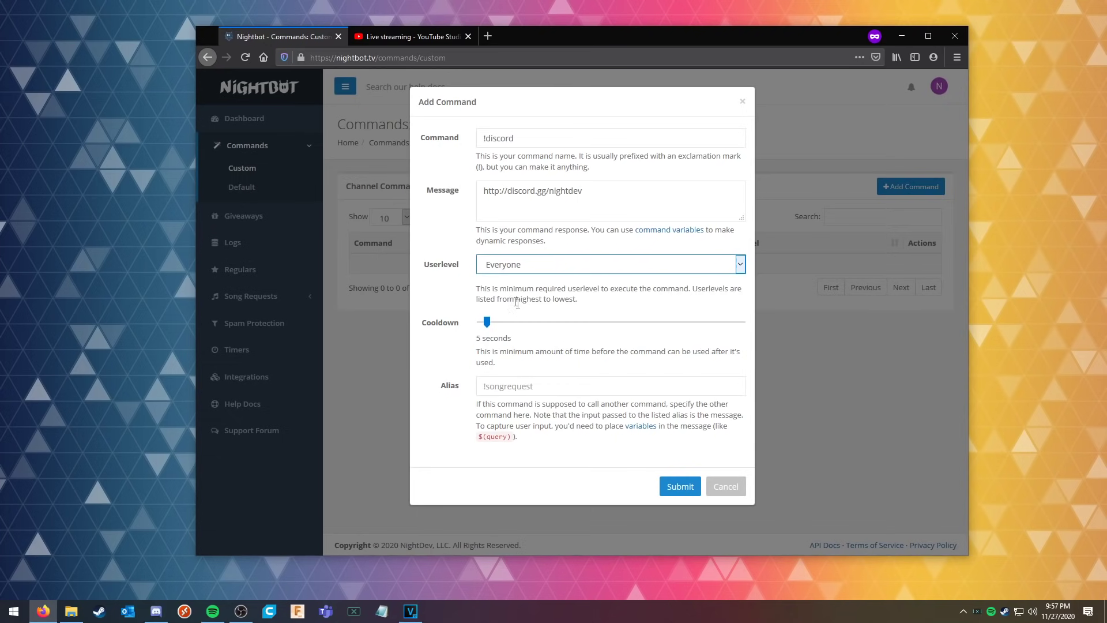
{"action": "left_click", "coordinate": [453, 326]}
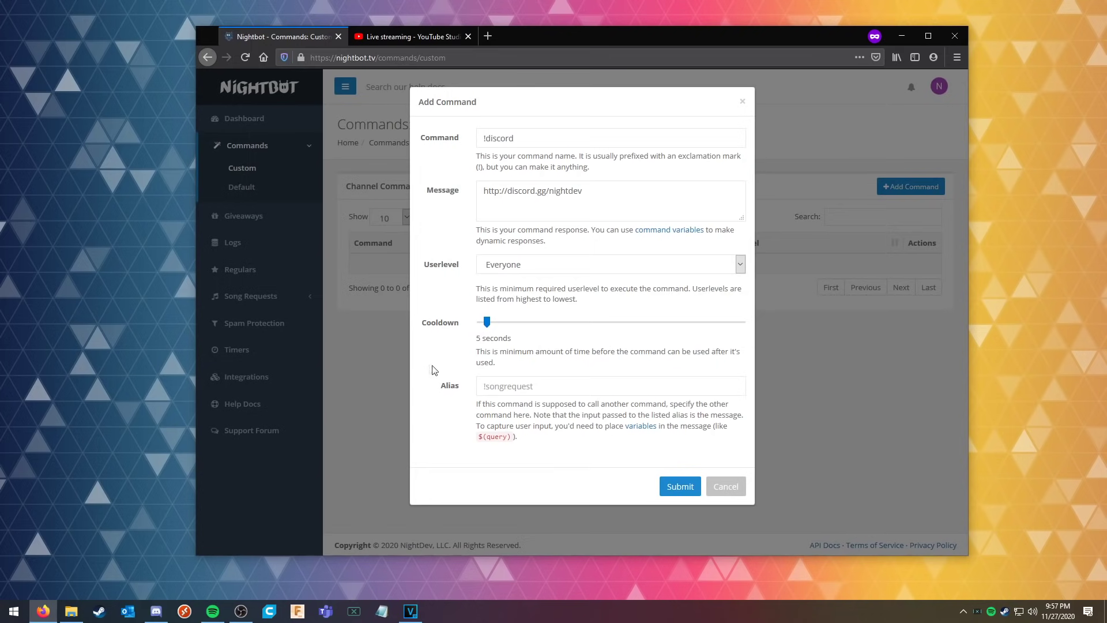
{"action": "left_click", "coordinate": [680, 487]}
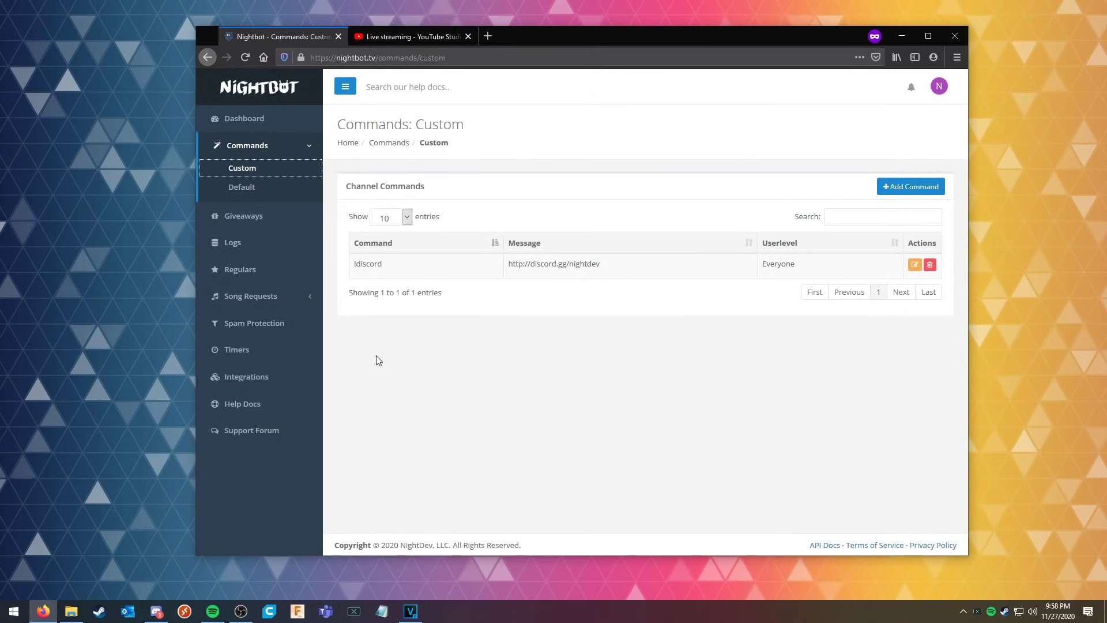
{"action": "left_click", "coordinate": [284, 350]}
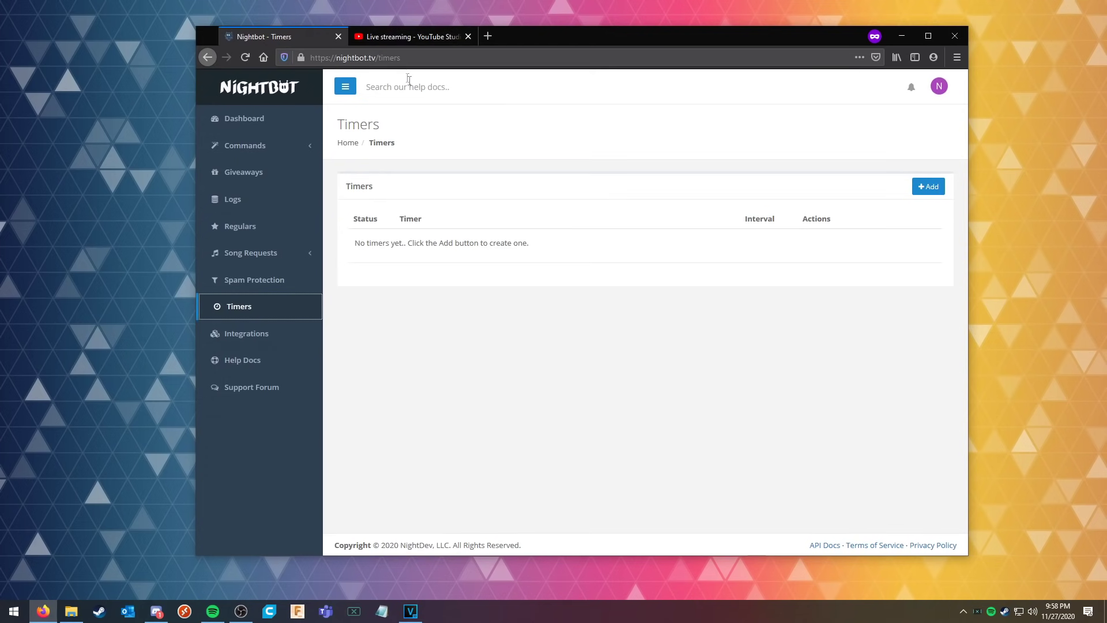
Create a 'reminder' timer posting the like-and-subscribe message every 15 minutes, minimum 2 chat lines.
{"action": "left_click", "coordinate": [929, 186]}
{"action": "left_click", "coordinate": [530, 140]}
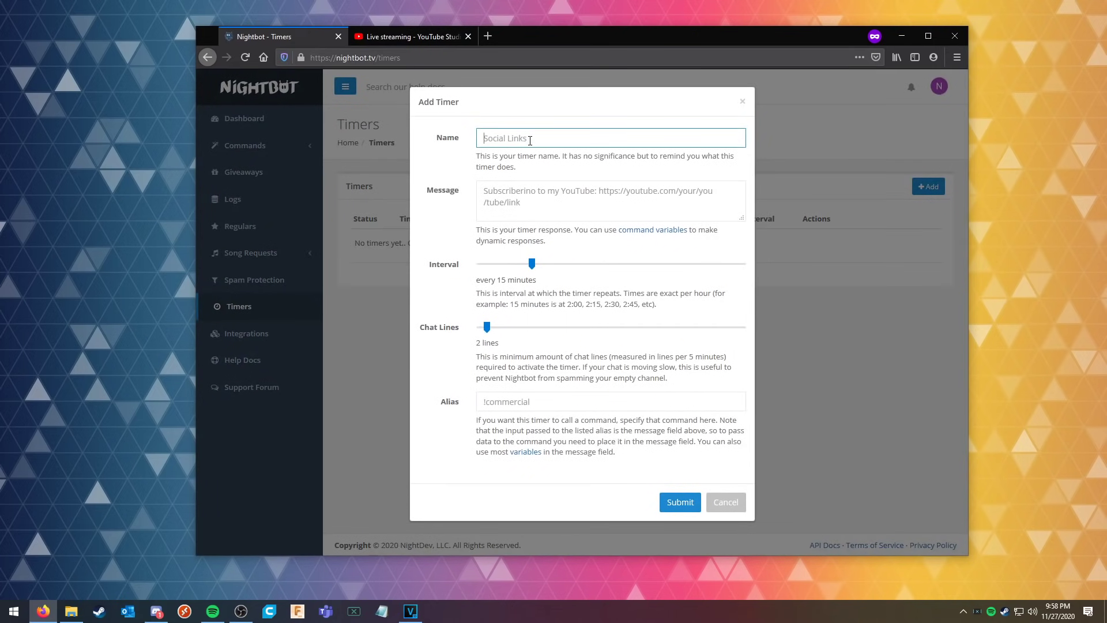
{"action": "type", "text": "reminder"}
{"action": "left_click", "coordinate": [557, 209]}
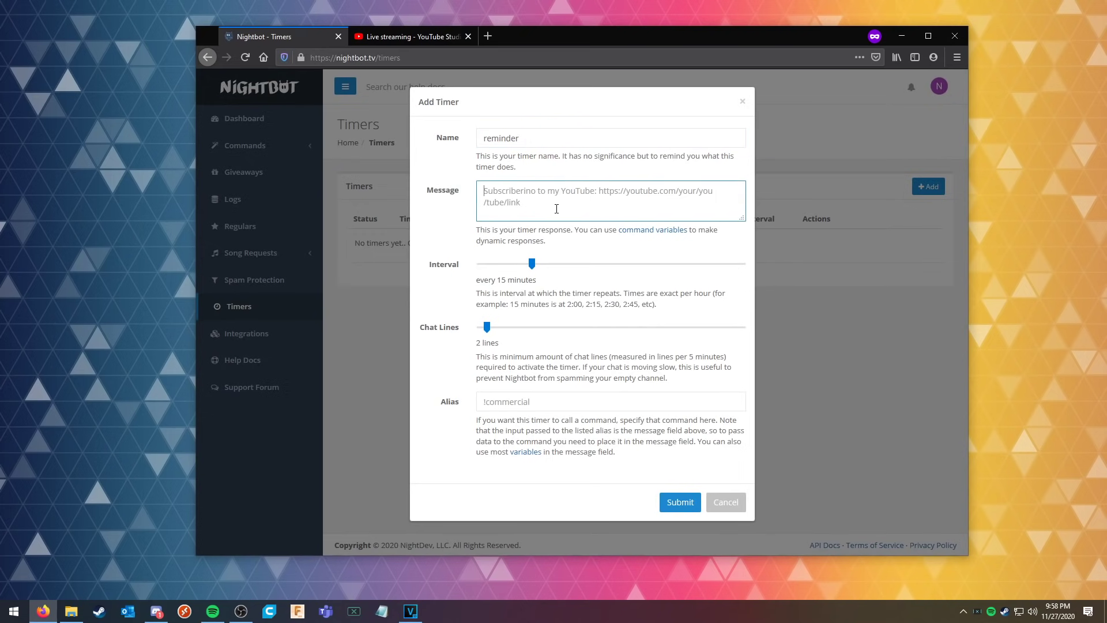
{"action": "type", "text": "Make sure you click the like button and subscribe to the channel!"}
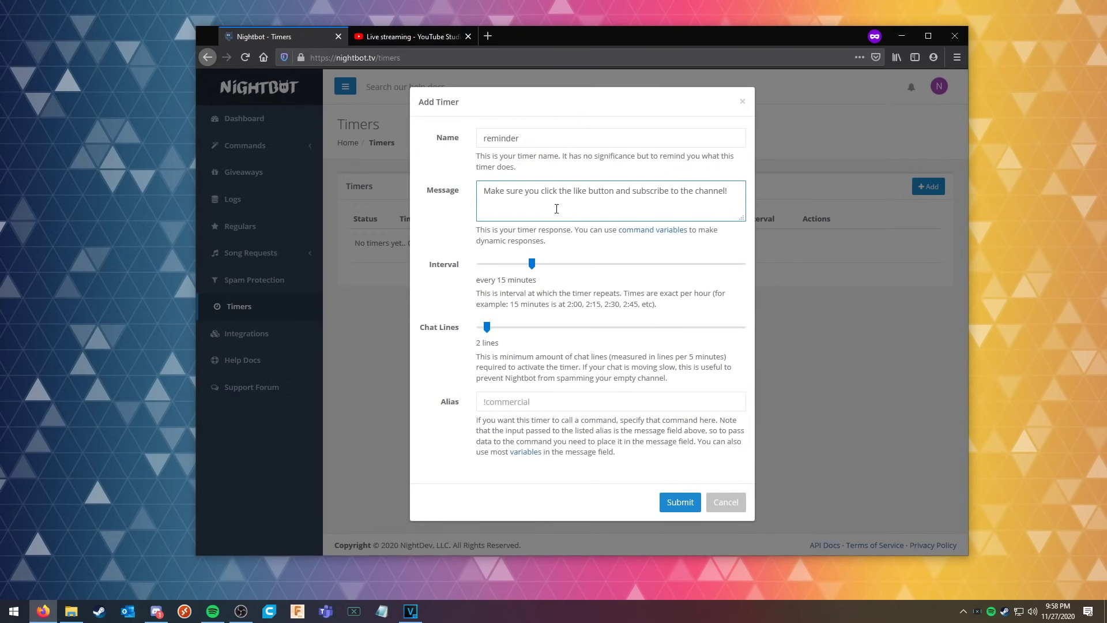
{"action": "left_click", "coordinate": [531, 263]}
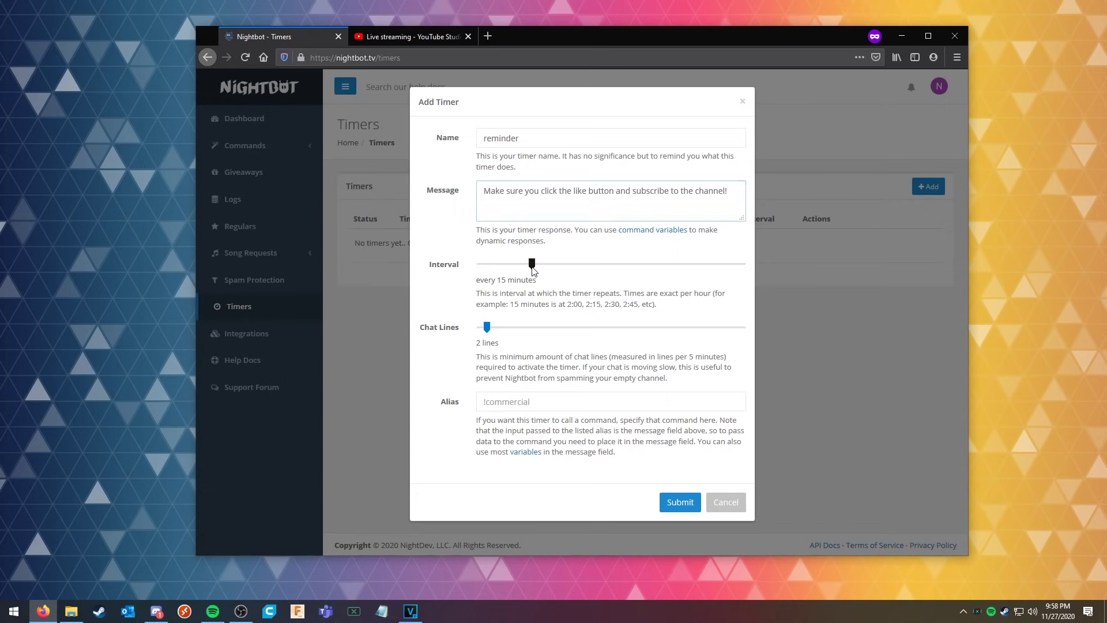
{"action": "left_click", "coordinate": [487, 327]}
{"action": "key", "text": "Tab"}
{"action": "left_click", "coordinate": [679, 502]}
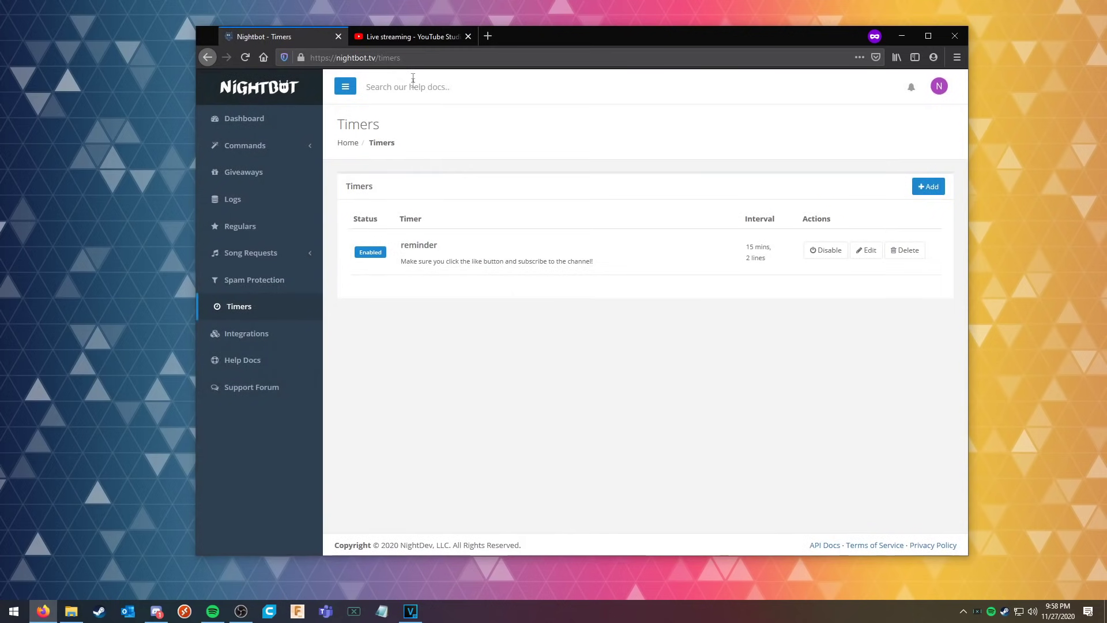
{"action": "left_click", "coordinate": [409, 36]}
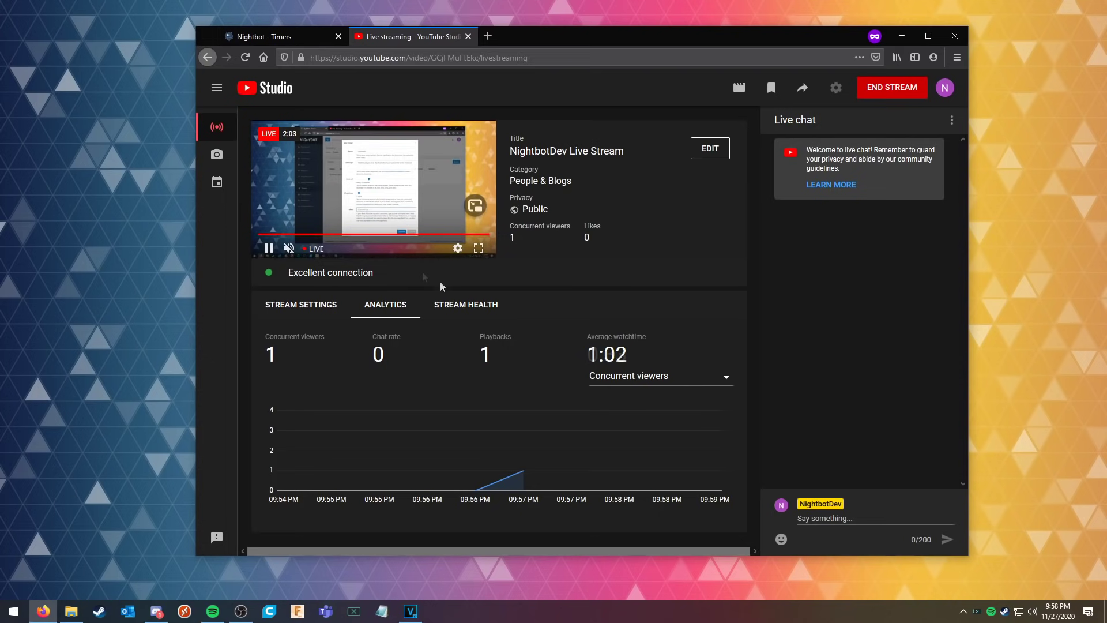
Copy the !discord command name from Nightbot's custom commands list.
{"action": "left_click", "coordinate": [871, 522]}
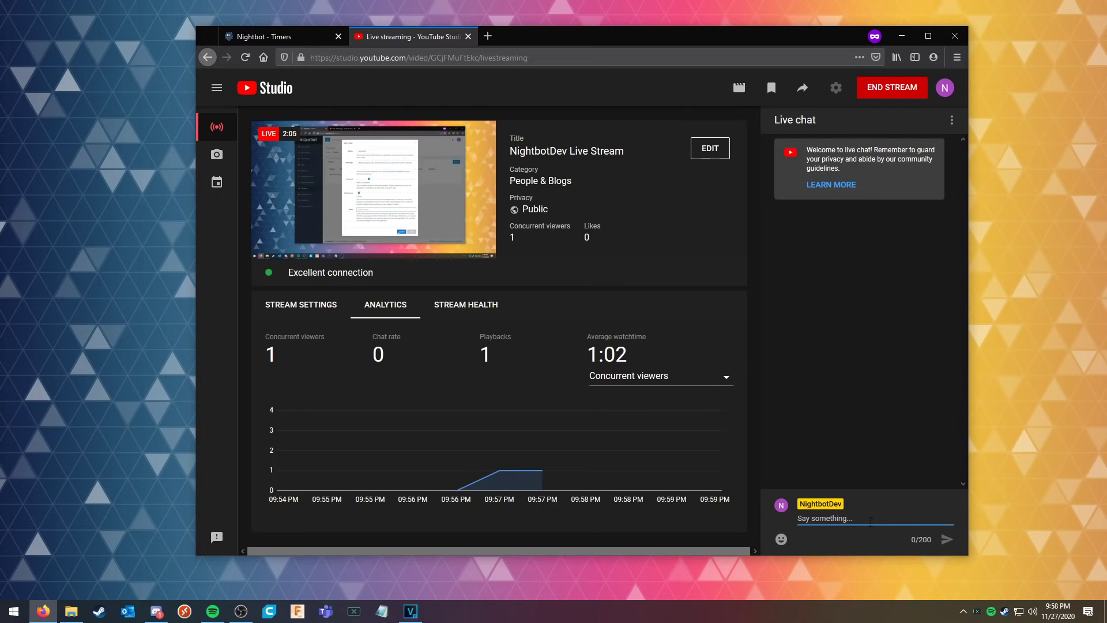
{"action": "left_click", "coordinate": [312, 36]}
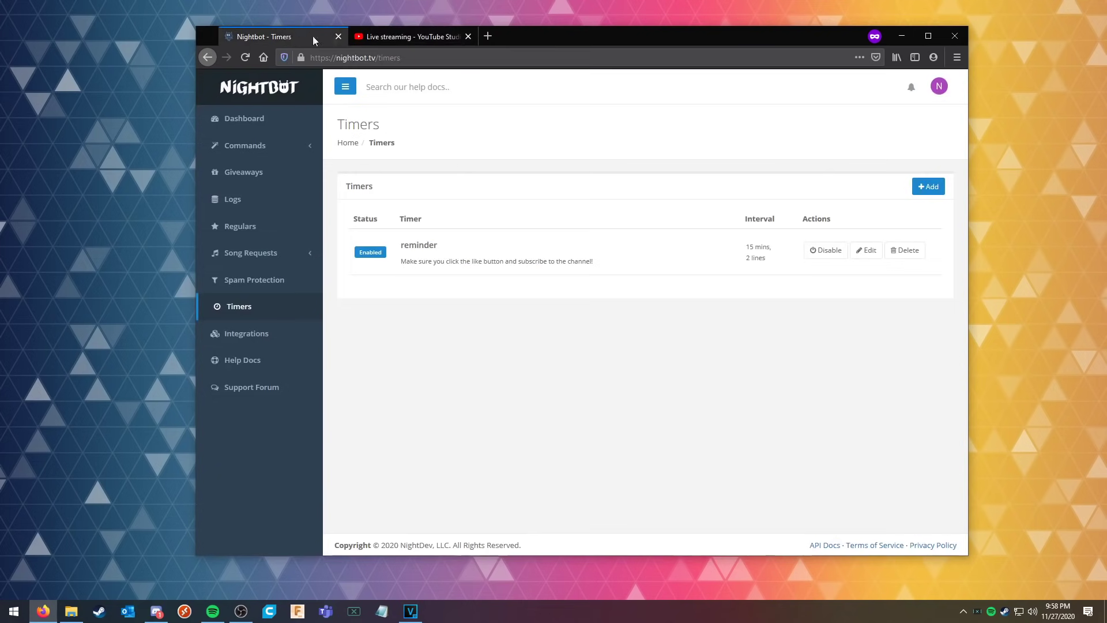
{"action": "left_click", "coordinate": [265, 146]}
{"action": "left_click", "coordinate": [248, 167]}
{"action": "left_click_drag", "start_coordinate": [406, 262], "coordinate": [352, 266]}
{"action": "key", "text": "ctrl+c"}
Send !discord in the YouTube live chat and watch Nightbot reply with the invite link.
{"action": "left_click", "coordinate": [406, 36]}
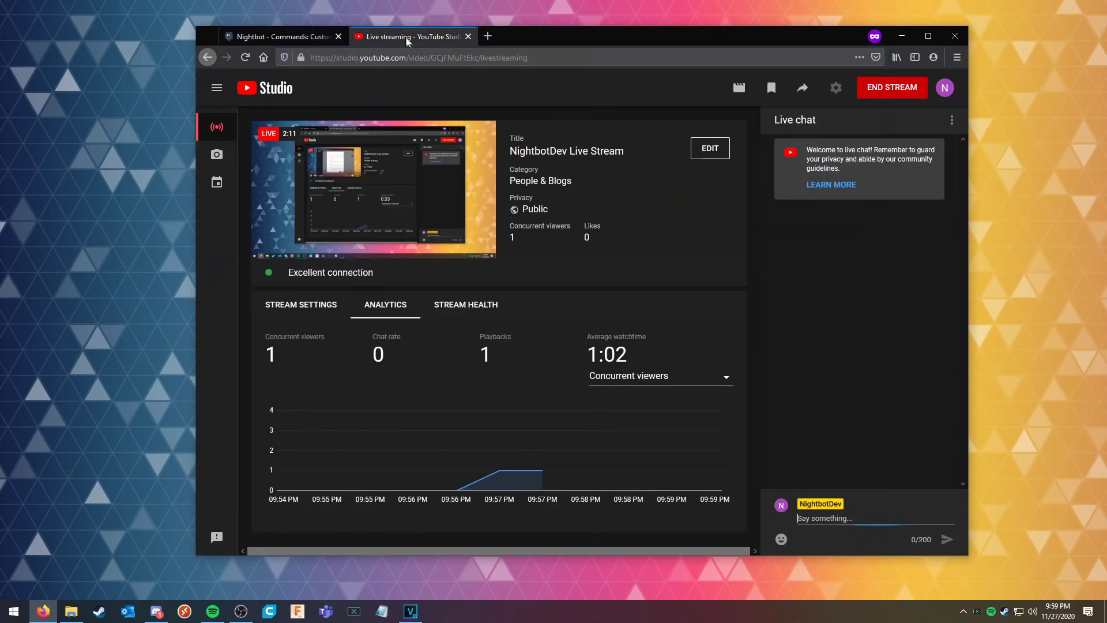
{"action": "right_click", "coordinate": [839, 520]}
{"action": "left_click", "coordinate": [878, 423]}
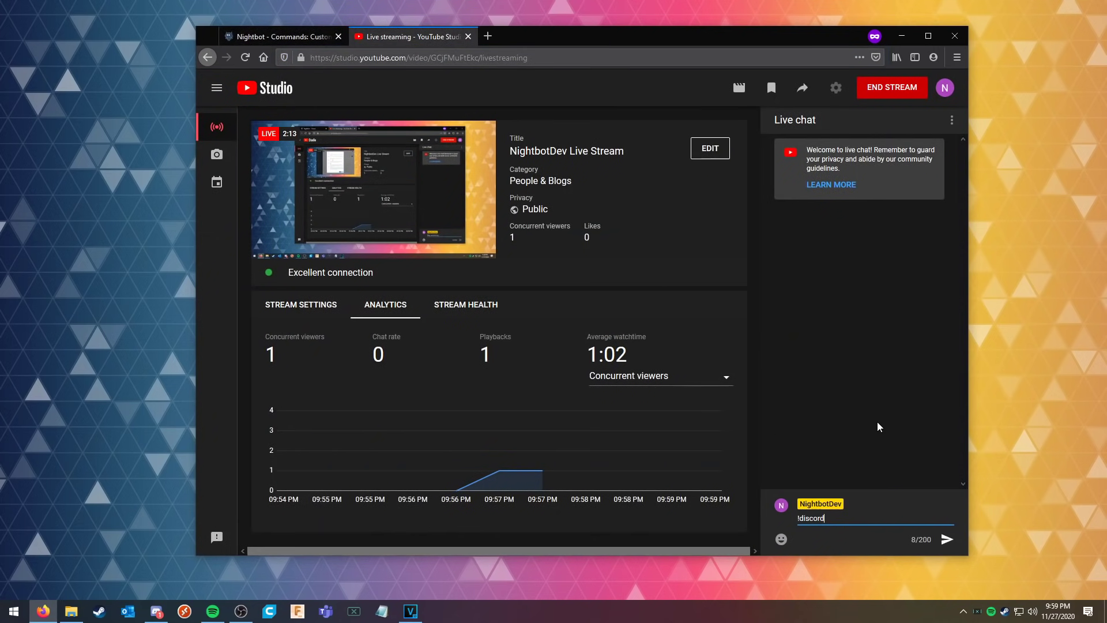
{"action": "key", "text": "Return"}
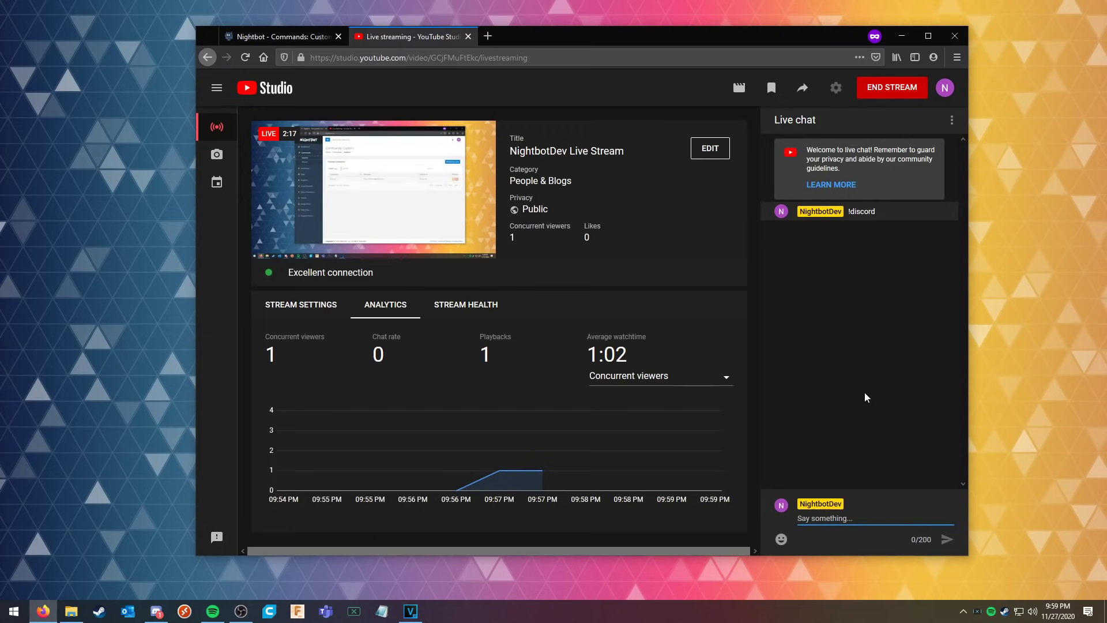
{"action": "left_click", "coordinate": [294, 135]}
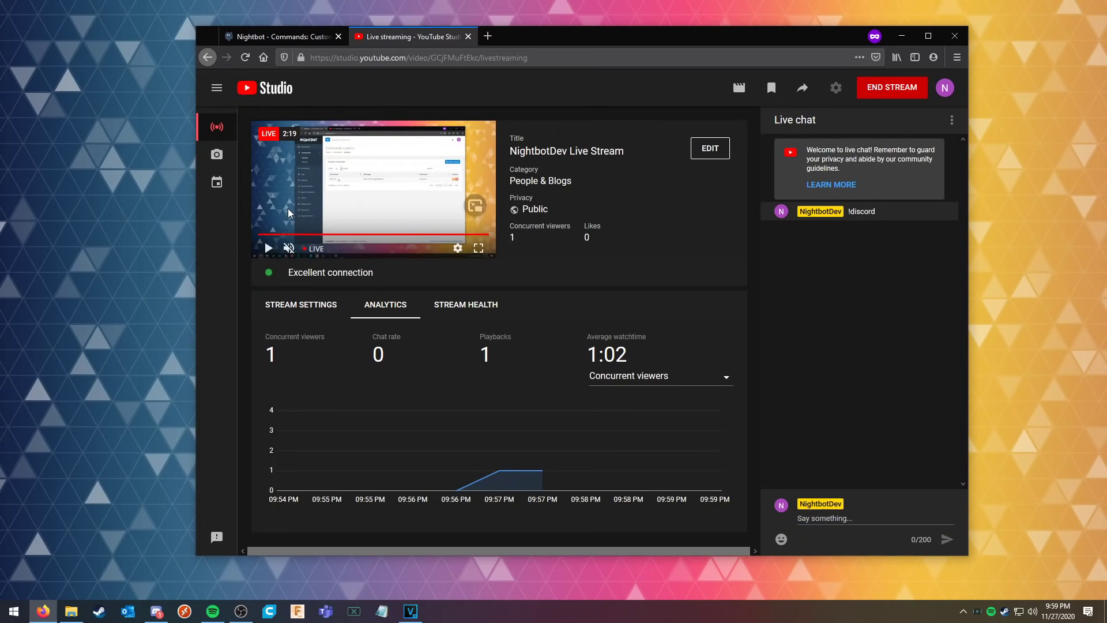
{"action": "left_click", "coordinate": [270, 249]}
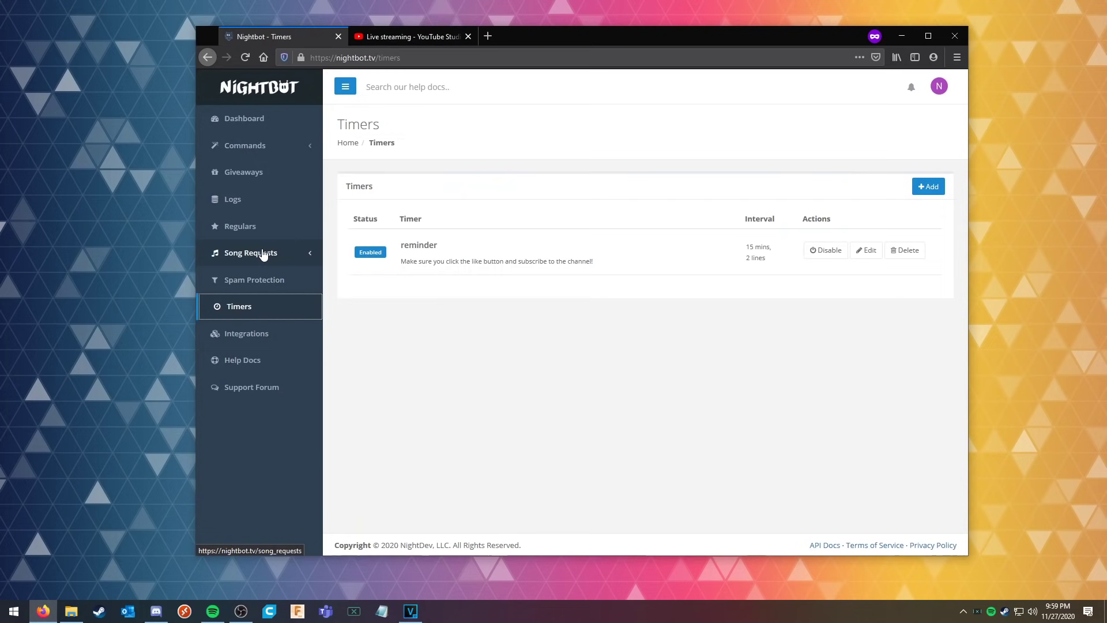
{"action": "left_click", "coordinate": [263, 254]}
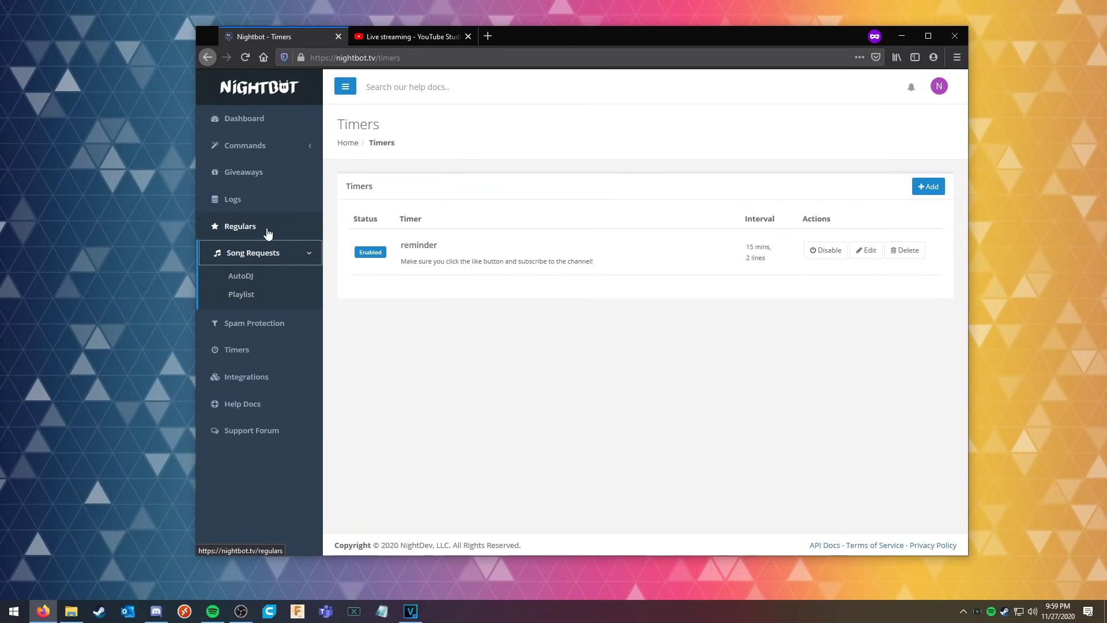
Browse Nightbot's list of default commands.
{"action": "left_click", "coordinate": [254, 148]}
{"action": "left_click", "coordinate": [242, 186]}
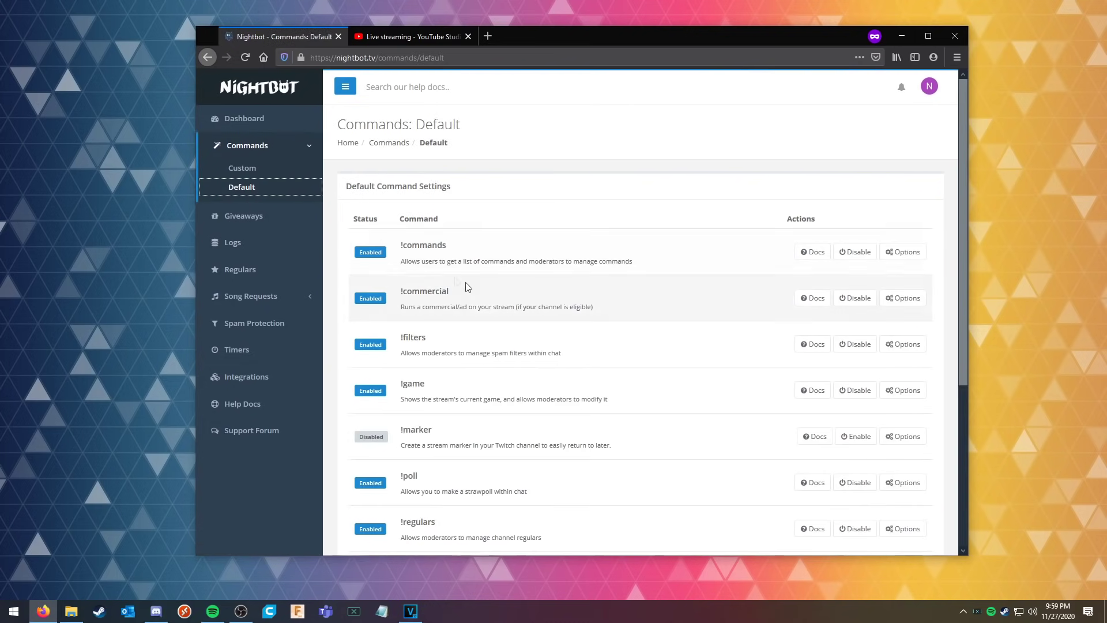
{"action": "scroll", "coordinate": [467, 346], "scroll_direction": "down", "scroll_amount": 4}
{"action": "scroll", "coordinate": [471, 432], "scroll_direction": "up", "scroll_amount": 2}
{"action": "scroll", "coordinate": [471, 432], "scroll_direction": "up", "scroll_amount": 2}
{"action": "scroll", "coordinate": [279, 267], "scroll_direction": "down", "scroll_amount": 1}
Review the Spam Protection filters, then return to the Dashboard.
{"action": "left_click", "coordinate": [288, 268]}
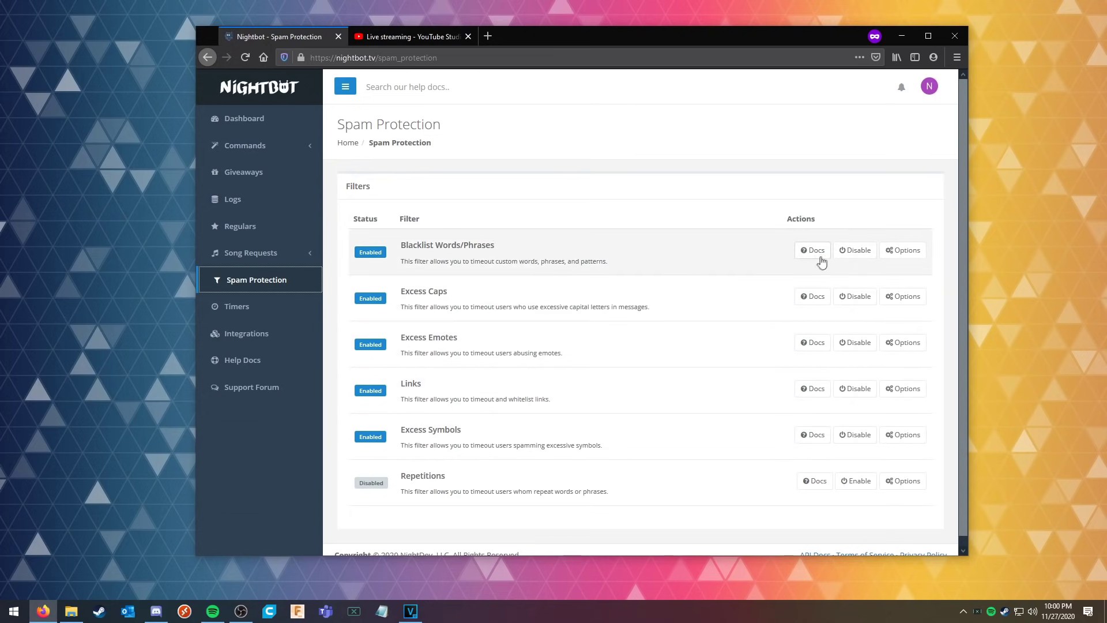
{"action": "scroll", "coordinate": [468, 420], "scroll_direction": "down", "scroll_amount": 1}
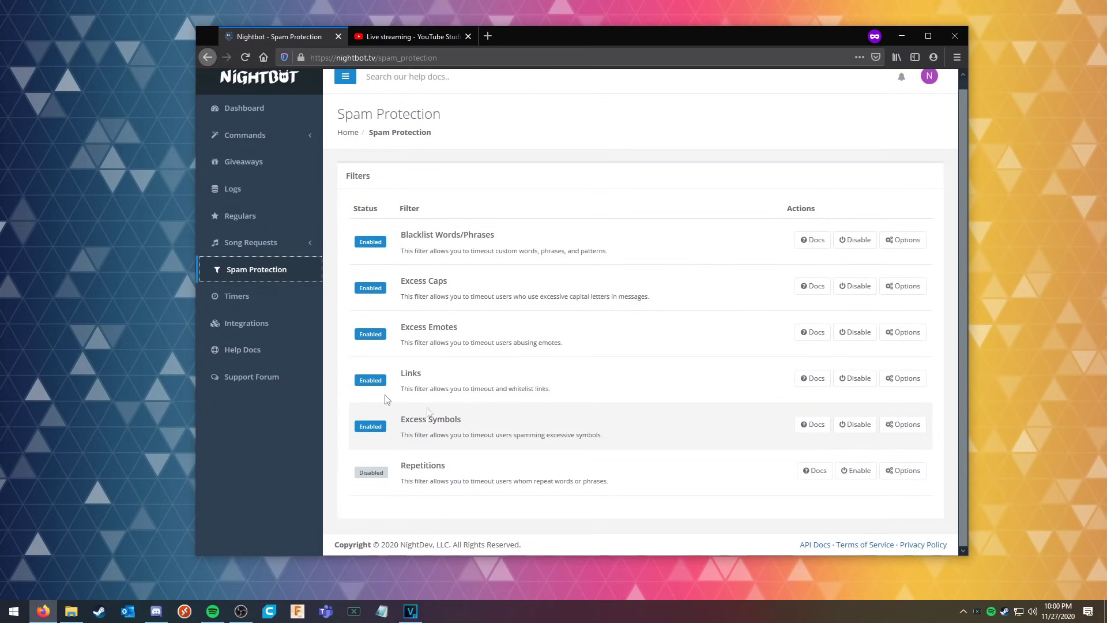
{"action": "key", "text": "alt+Left"}
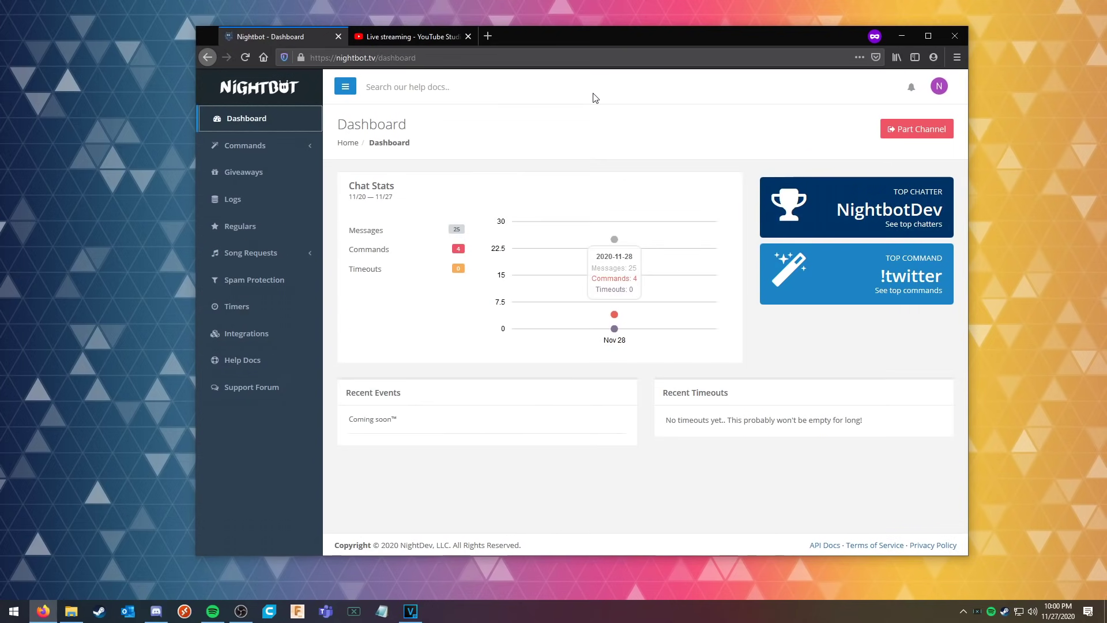